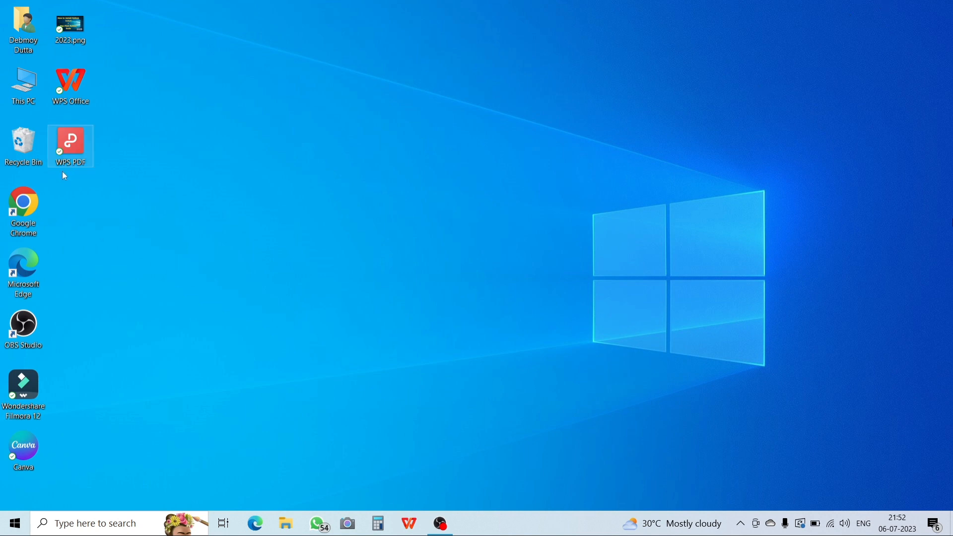
Open Google Chrome, search for "pycharm download" and open the JetBrains PyCharm download page.
{"action": "double_click", "coordinate": [27, 209]}
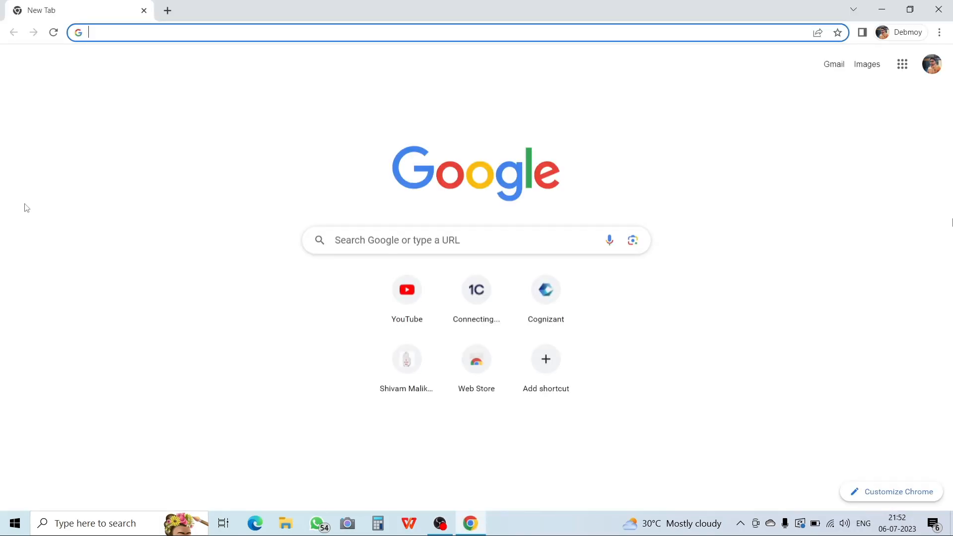
{"action": "type", "text": "pychar"}
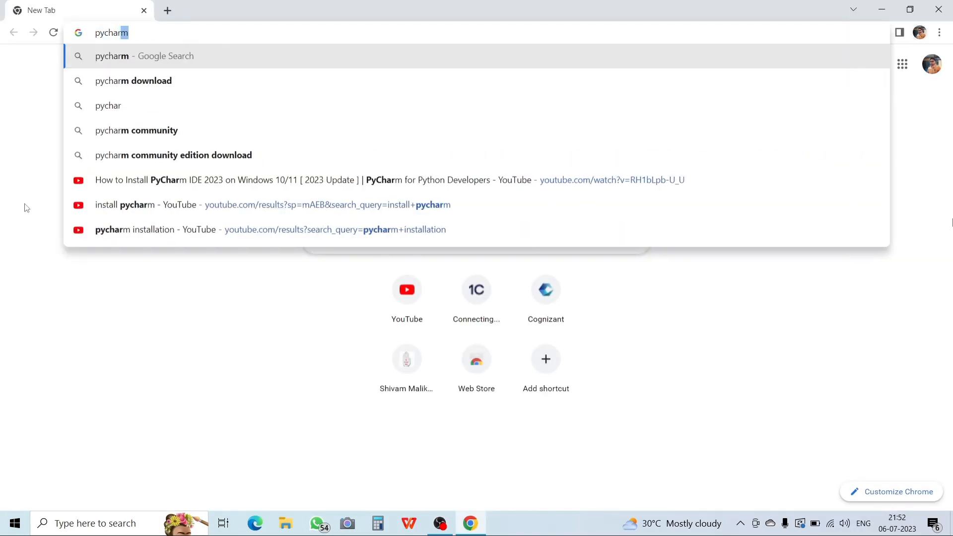
{"action": "type", "text": "m downl"}
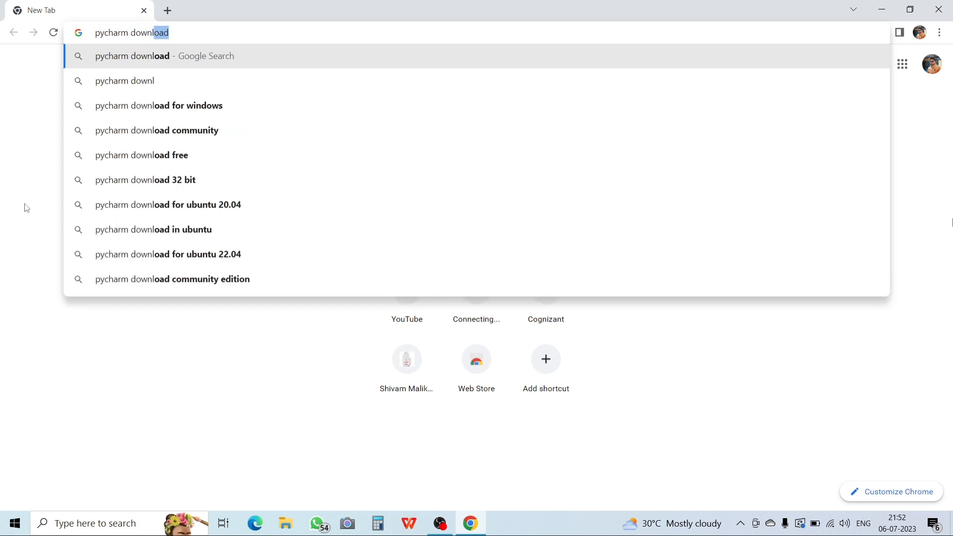
{"action": "type", "text": "oad"}
{"action": "key", "text": "Return"}
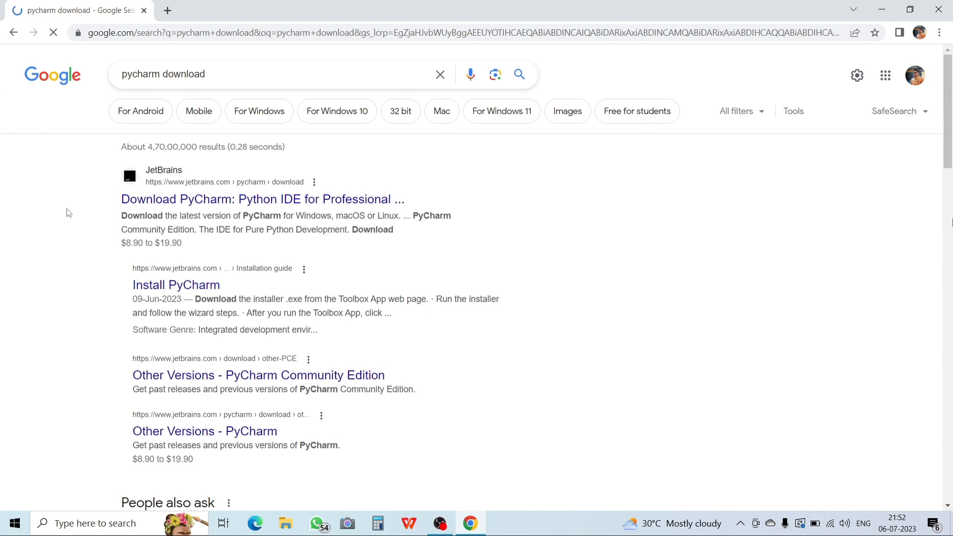
{"action": "left_click", "coordinate": [325, 201]}
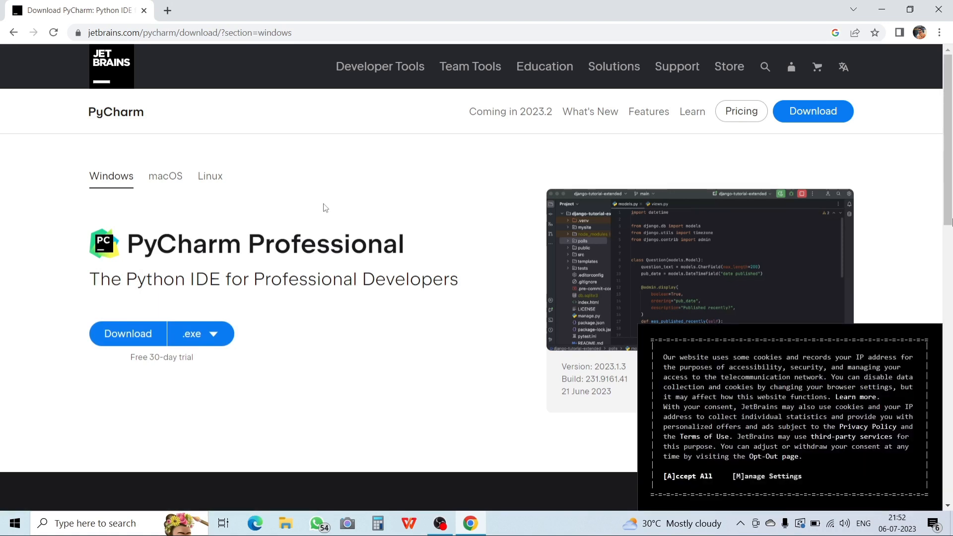
Download the Windows .exe installer of PyCharm Community Edition.
{"action": "scroll", "coordinate": [51, 268], "scroll_direction": "down", "scroll_amount": 1}
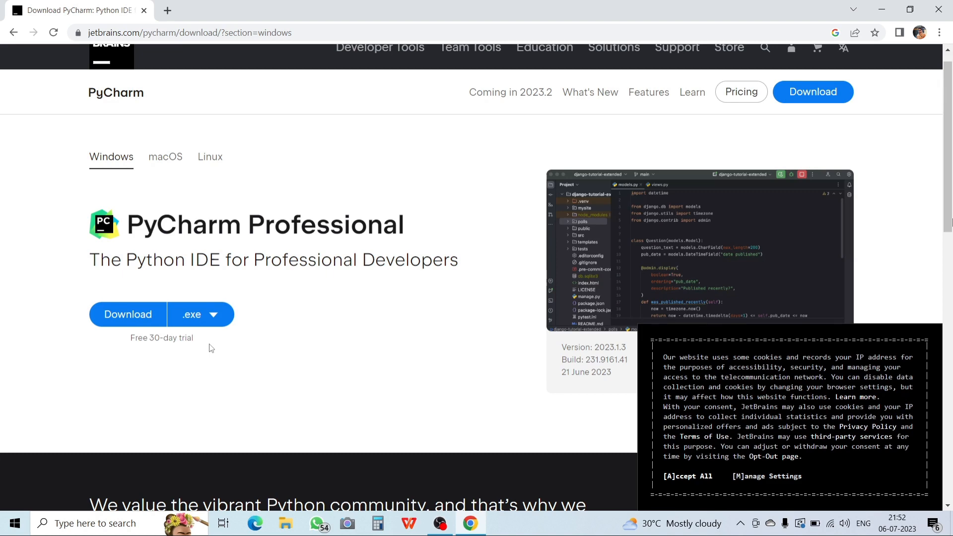
{"action": "scroll", "coordinate": [211, 348], "scroll_direction": "down", "scroll_amount": 8}
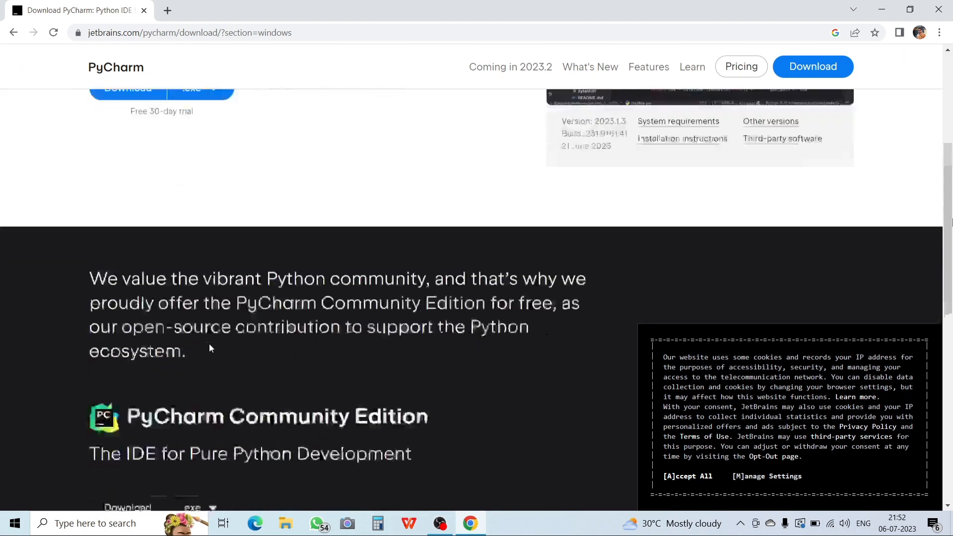
{"action": "scroll", "coordinate": [209, 347], "scroll_direction": "down", "scroll_amount": 1}
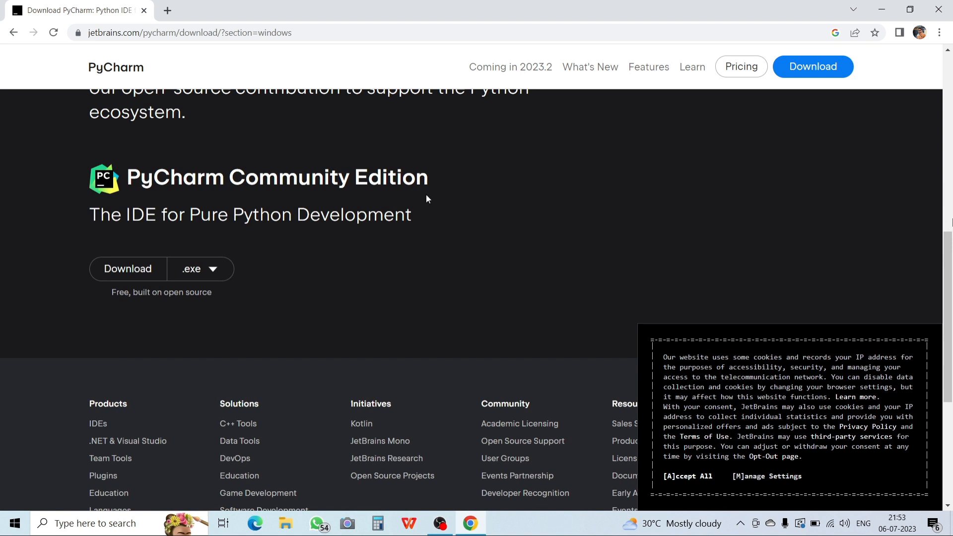
{"action": "left_click", "coordinate": [118, 269]}
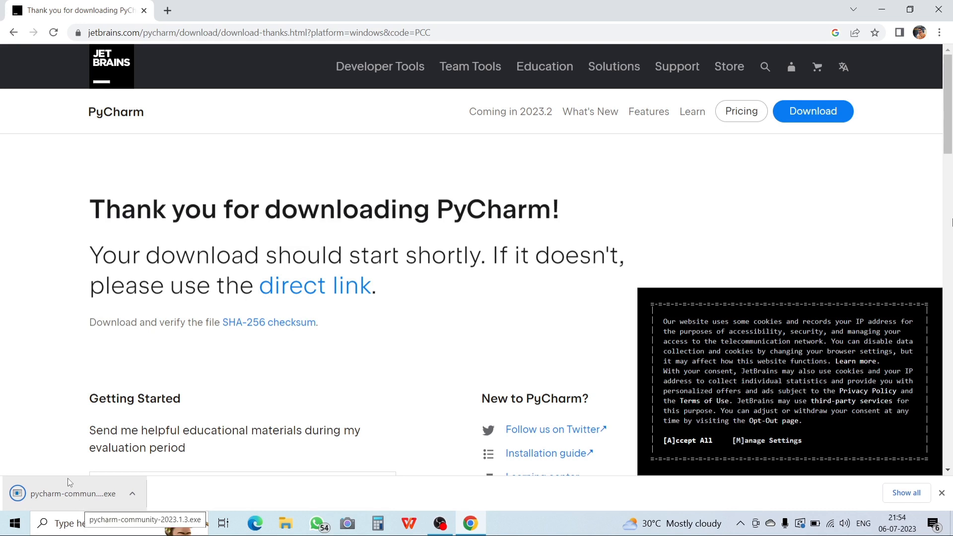
Launch the downloaded PyCharm Community installer and accept the default destination folder.
{"action": "left_click", "coordinate": [63, 493]}
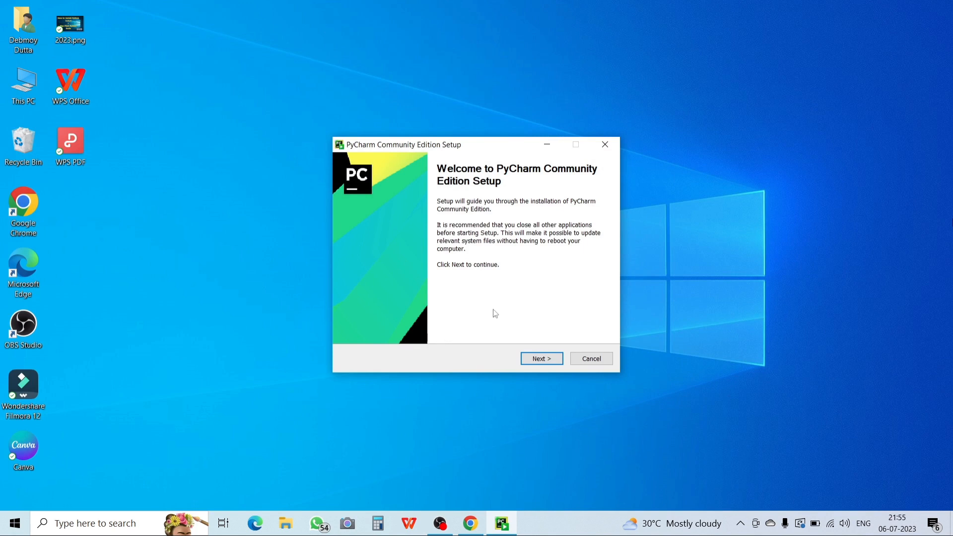
{"action": "left_click", "coordinate": [536, 362]}
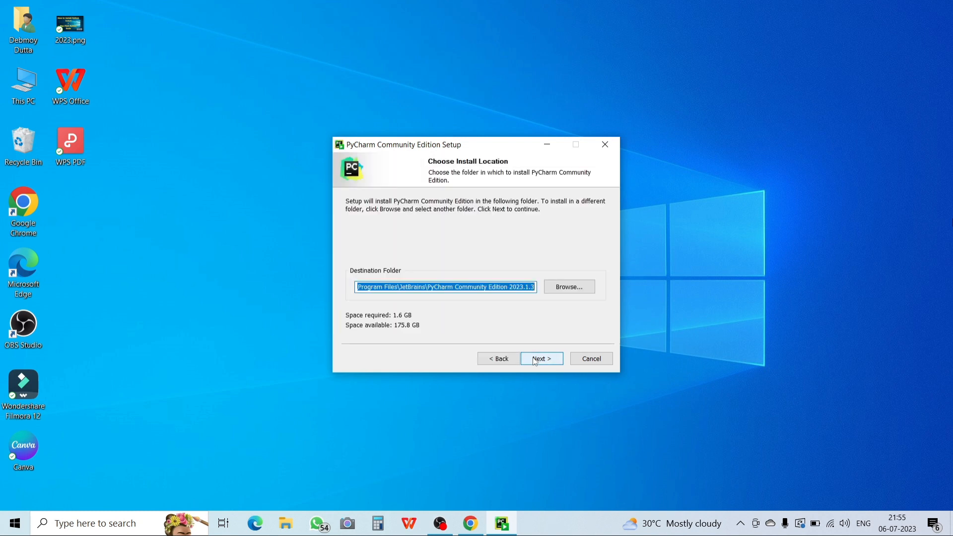
{"action": "left_click", "coordinate": [412, 289]}
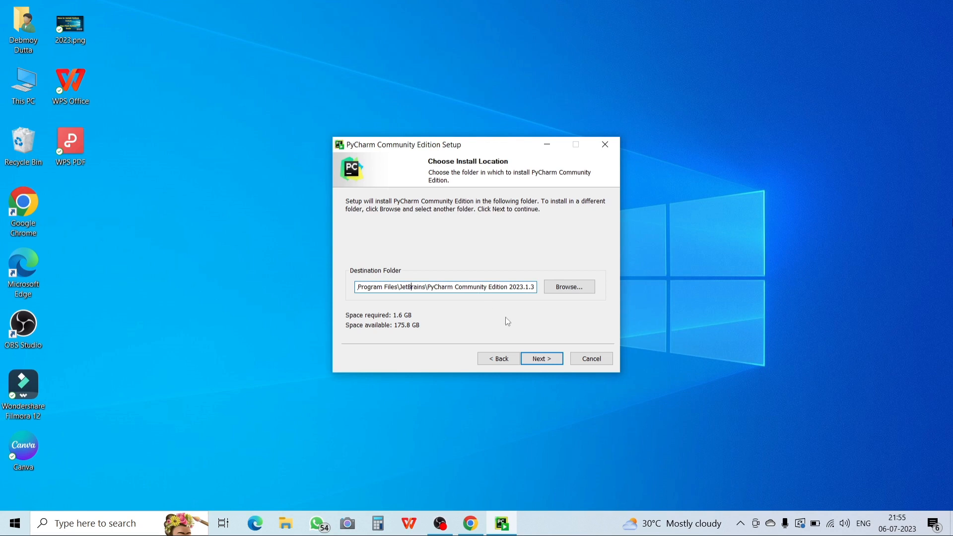
{"action": "left_click", "coordinate": [544, 365]}
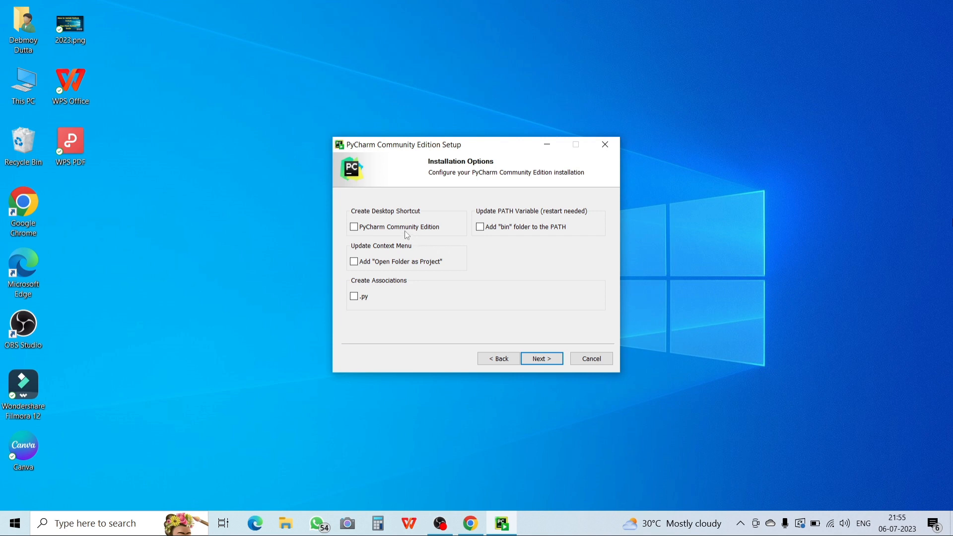
Enable the PyCharm Community Edition desktop shortcut, install with the JetBrains Start Menu folder, and finish setup without running the program.
{"action": "left_click", "coordinate": [355, 229]}
{"action": "left_click", "coordinate": [539, 359]}
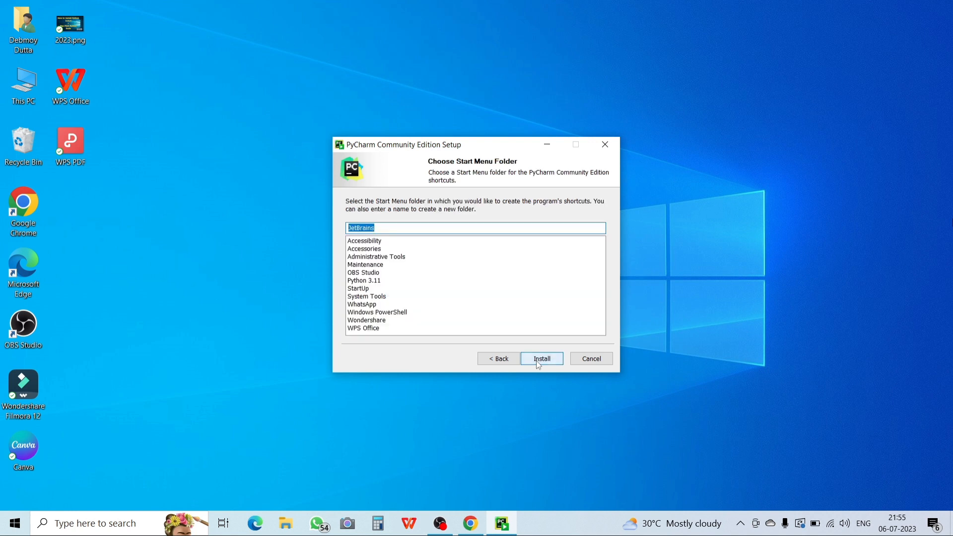
{"action": "left_click", "coordinate": [536, 361]}
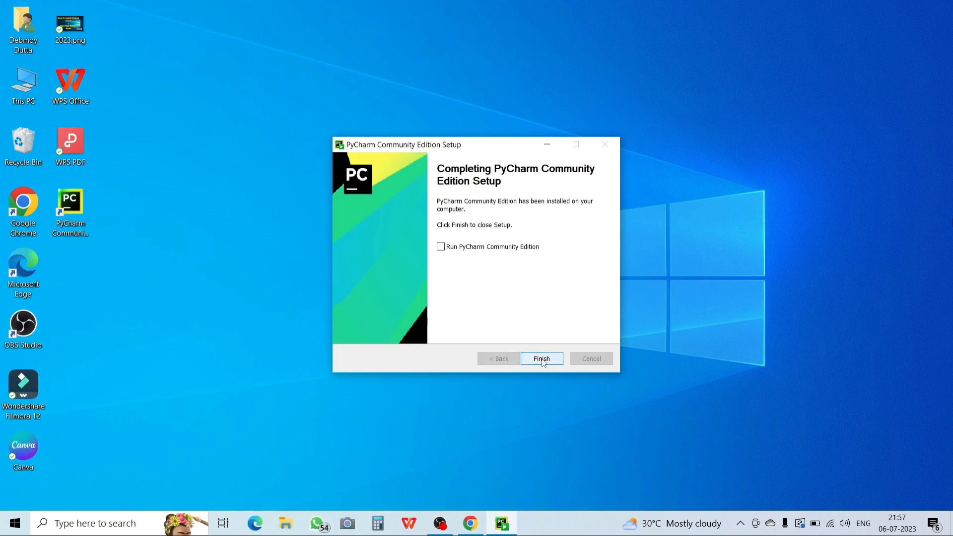
{"action": "left_click", "coordinate": [542, 359]}
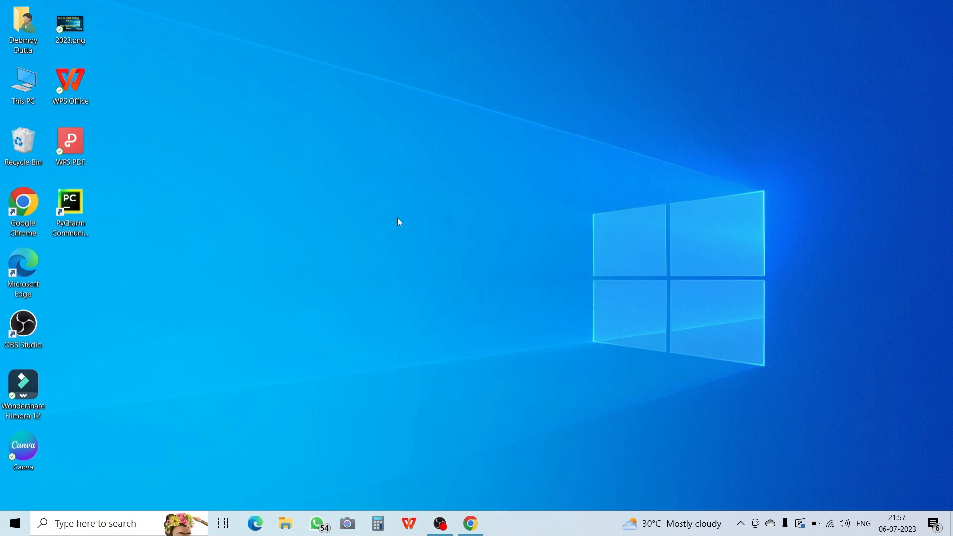
Launch PyCharm Community Edition from the desktop, accept the user agreement and decline to send anonymous statistics.
{"action": "left_click", "coordinate": [80, 210]}
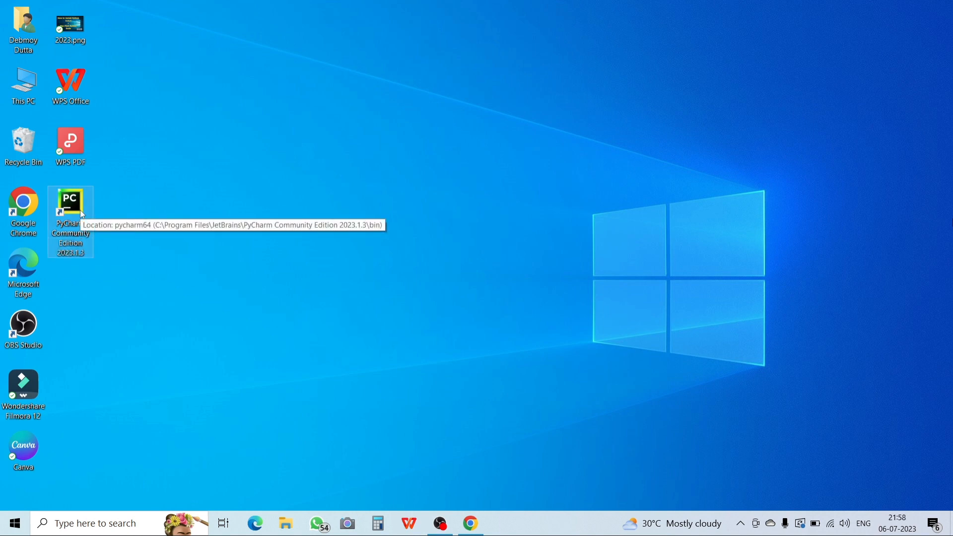
{"action": "double_click", "coordinate": [63, 212]}
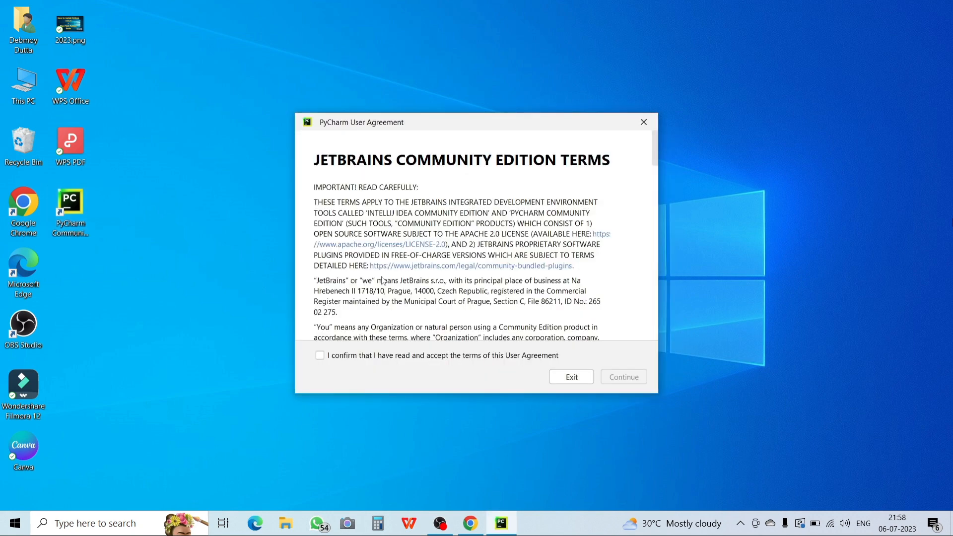
{"action": "left_click", "coordinate": [320, 356]}
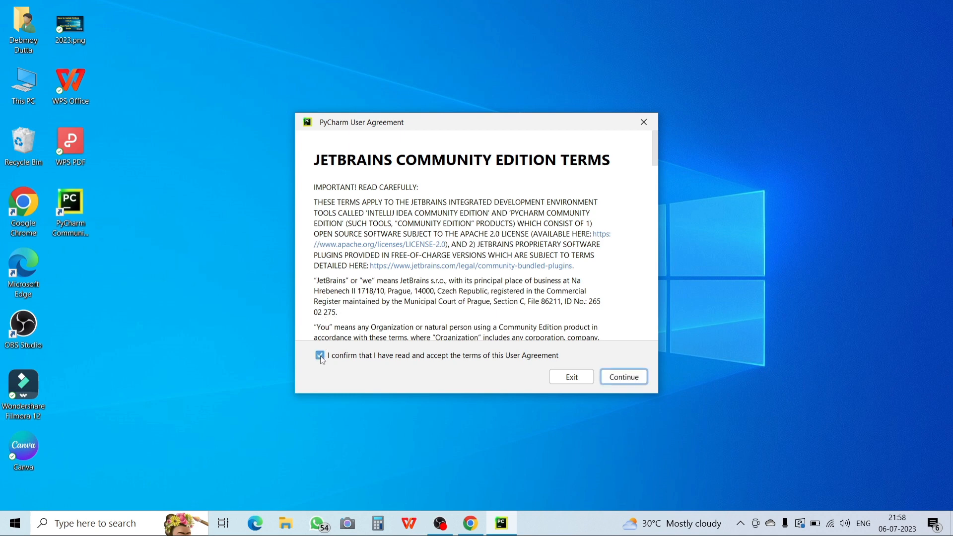
{"action": "left_click", "coordinate": [625, 379]}
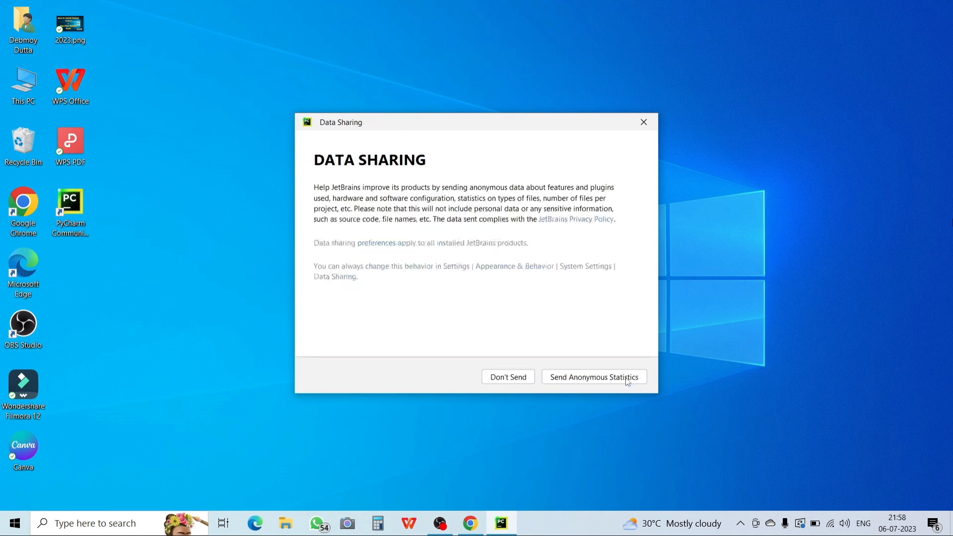
{"action": "left_click", "coordinate": [518, 381]}
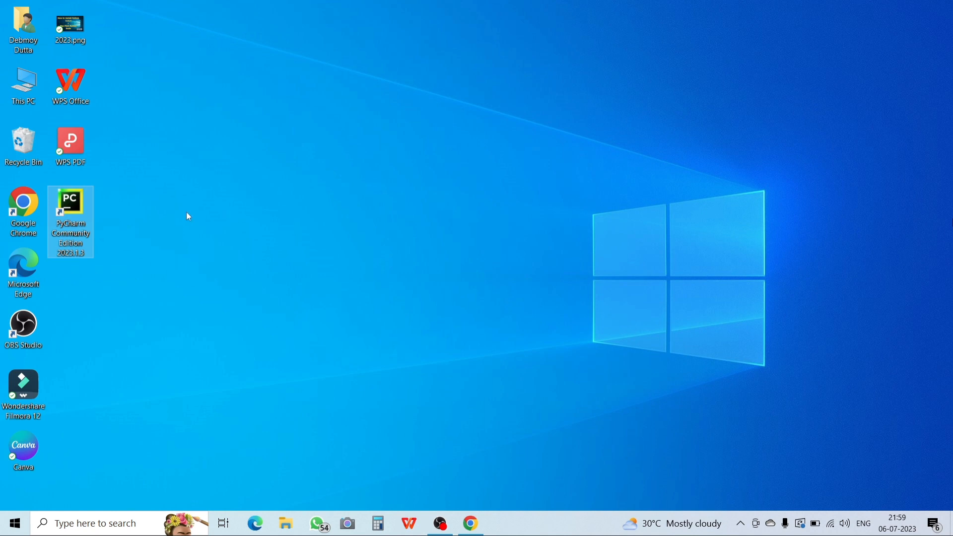
Reopen PyCharm Community Edition from the desktop and maximize its welcome window.
{"action": "double_click", "coordinate": [82, 199]}
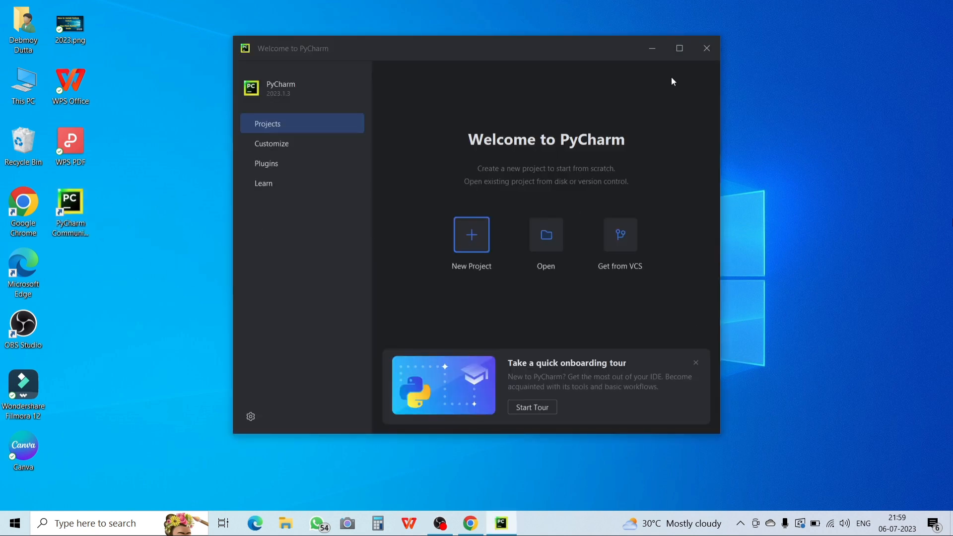
{"action": "left_click", "coordinate": [677, 59]}
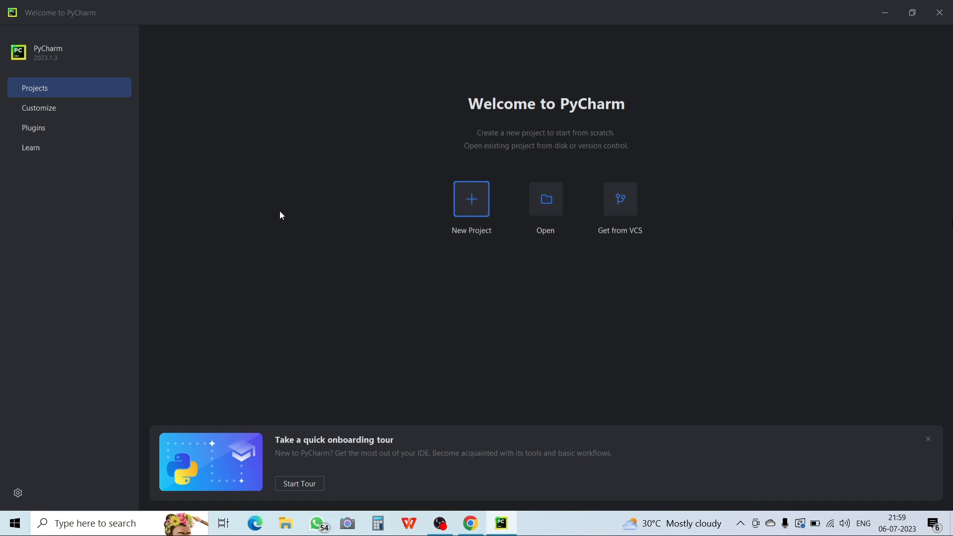
Start a new project and name its folder Demo inside the PycharmProjects location.
{"action": "left_click", "coordinate": [472, 191]}
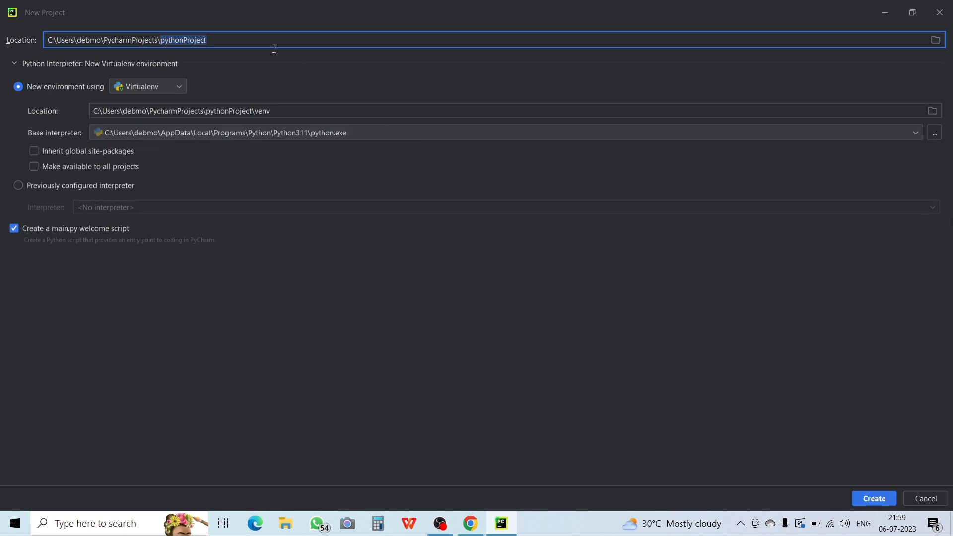
{"action": "left_click", "coordinate": [242, 42]}
{"action": "key", "text": "BackSpace"}
{"action": "key", "text": "BackSpace"}
{"action": "key", "text": "BackSpace"}
{"action": "key", "text": "BackSpace"}
{"action": "key", "text": "BackSpace"}
{"action": "key", "text": "BackSpace"}
{"action": "key", "text": "BackSpace"}
{"action": "key", "text": "BackSpace"}
{"action": "key", "text": "BackSpace"}
{"action": "key", "text": "BackSpace"}
{"action": "key", "text": "BackSpace"}
{"action": "key", "text": "BackSpace"}
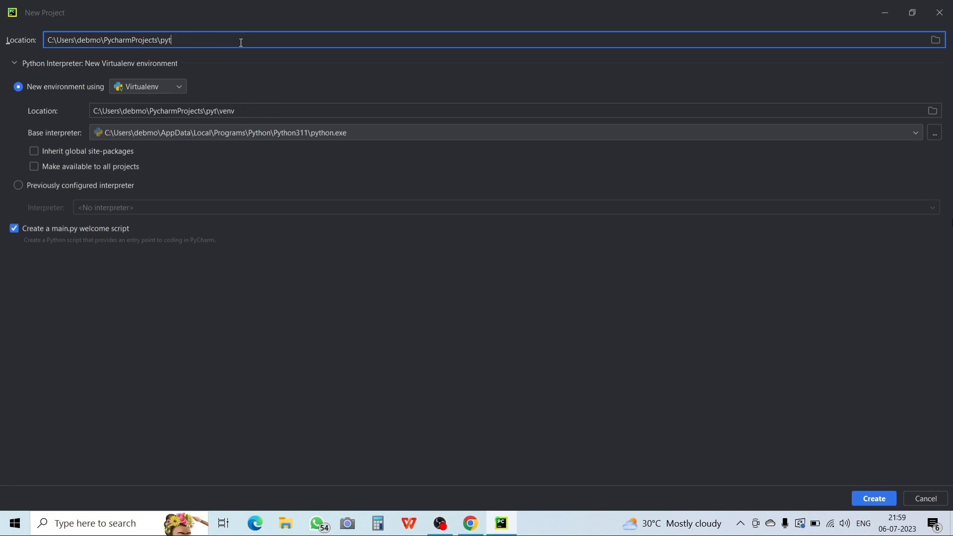
{"action": "key", "text": "BackSpace"}
{"action": "type", "text": "Demo"}
Keep the Python311 base interpreter for the new Virtualenv environment and create the project.
{"action": "left_click", "coordinate": [367, 138]}
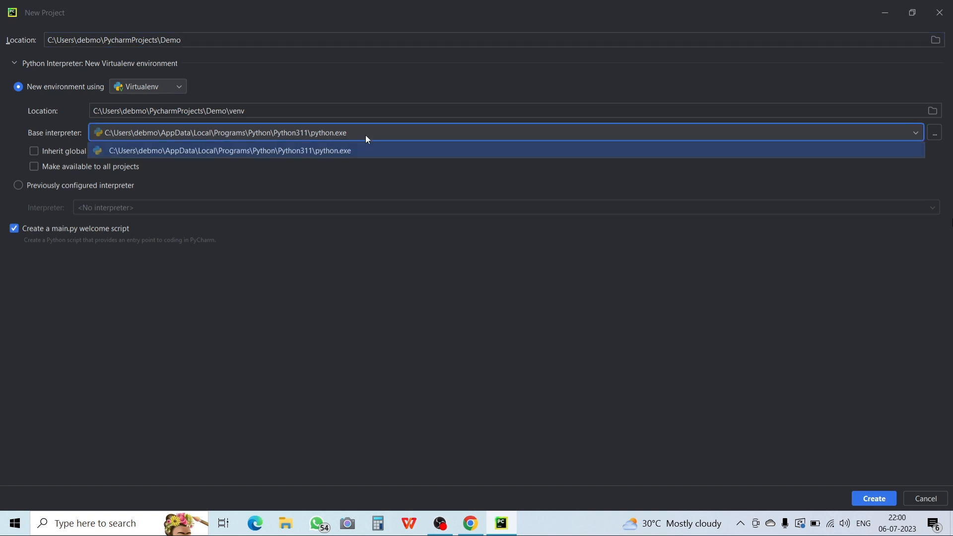
{"action": "left_click", "coordinate": [367, 138]}
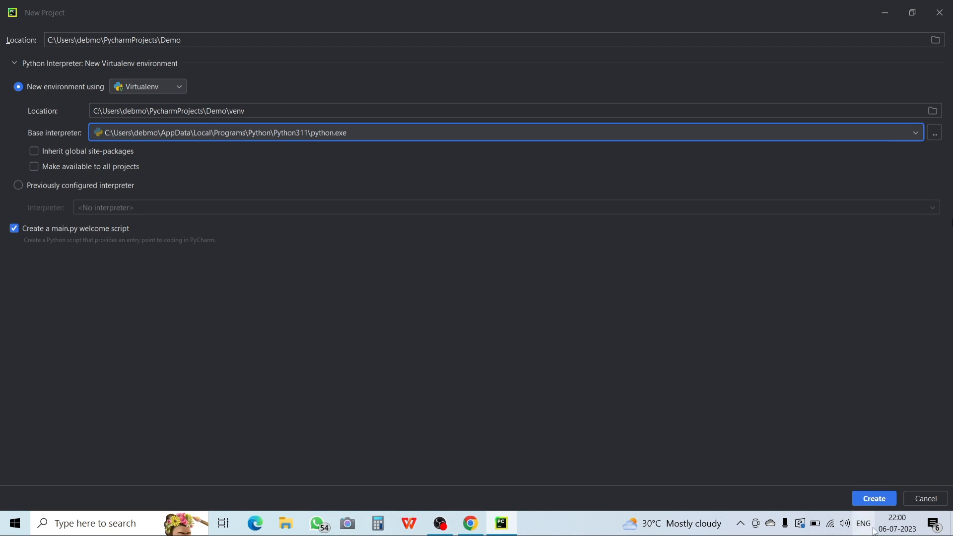
{"action": "left_click", "coordinate": [868, 504]}
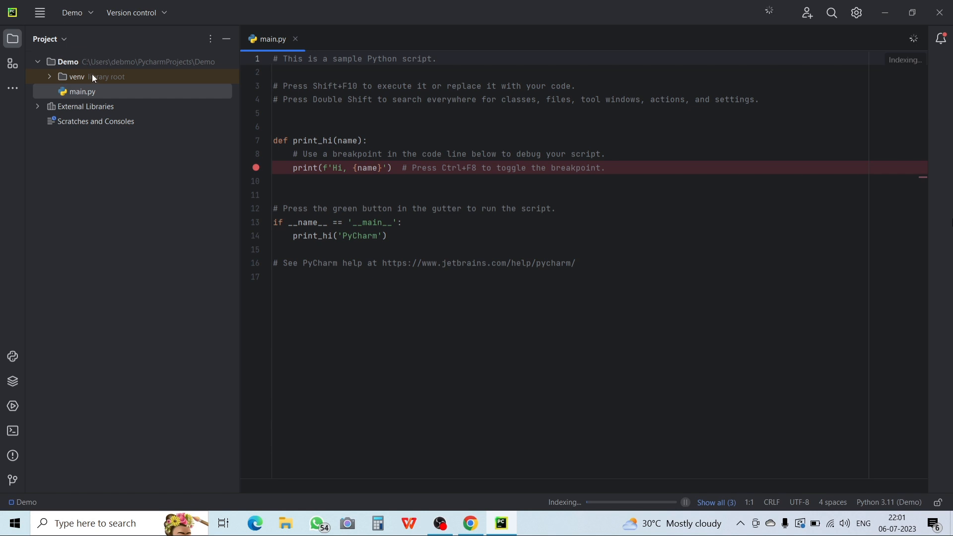
In main.py, replace the if __name__ == '__main__' block and its print_hi call with print('Hello World').
{"action": "left_click", "coordinate": [81, 97]}
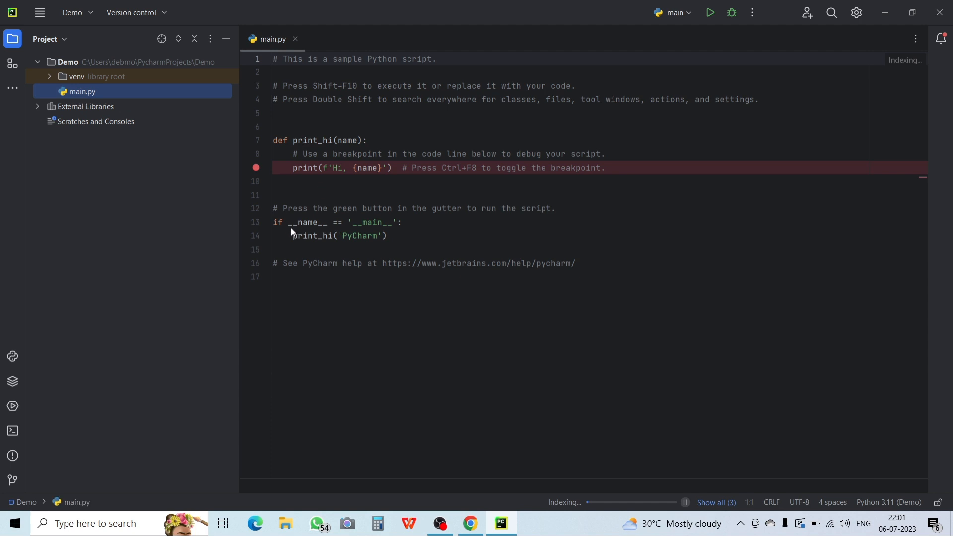
{"action": "left_click_drag", "start_coordinate": [276, 219], "coordinate": [396, 235]}
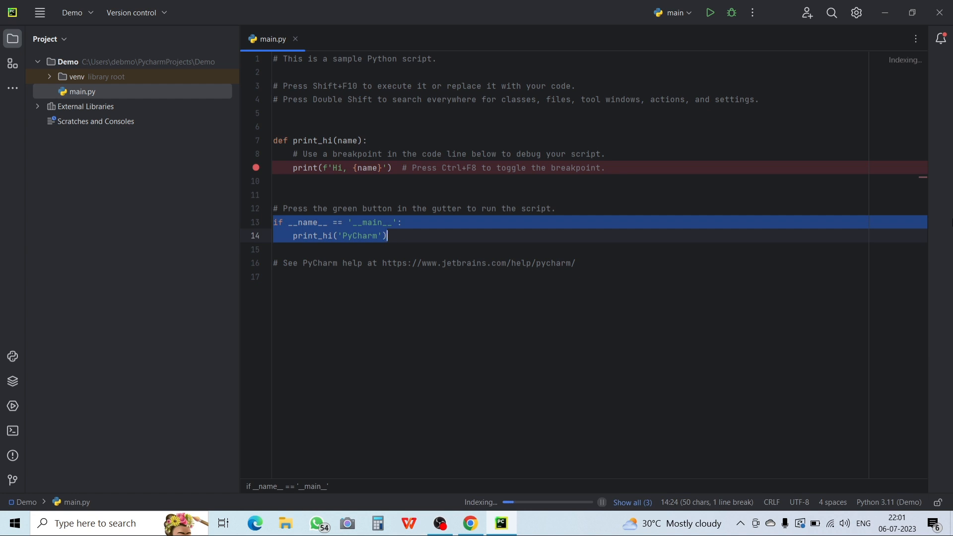
{"action": "type", "text": "print("}
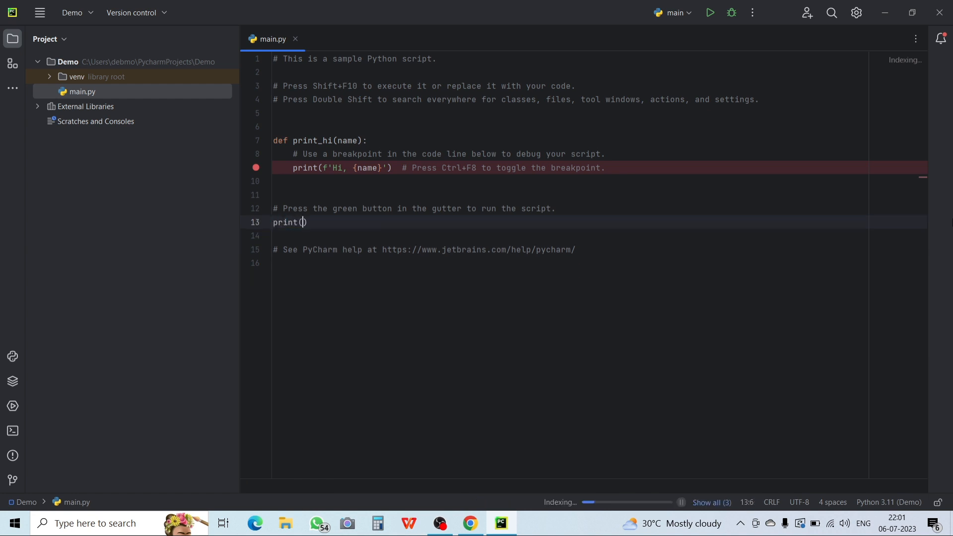
{"action": "type", "text": ")"}
{"action": "key", "text": "Left"}
{"action": "type", "text": "'Hello World"}
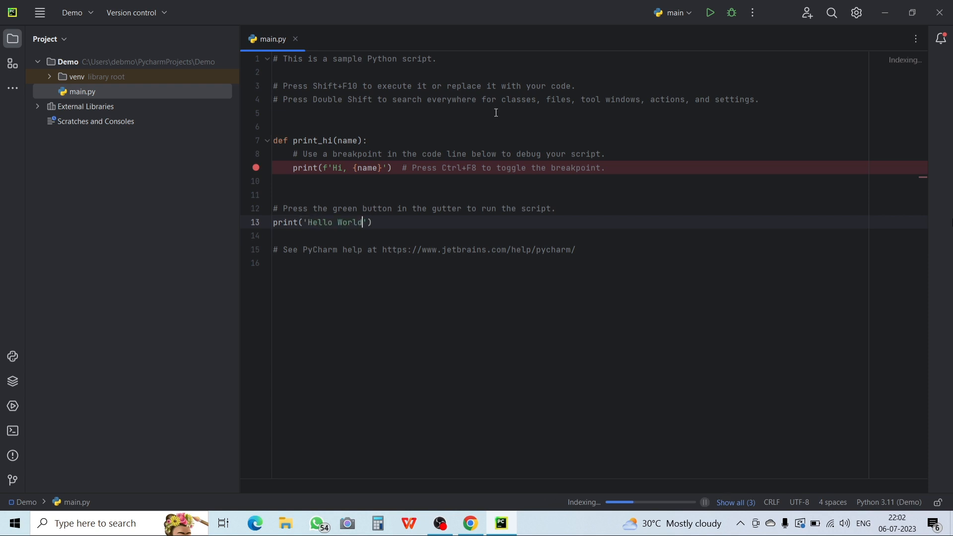
Run main.py and compare the console output with the text in the print statement.
{"action": "left_click", "coordinate": [711, 18]}
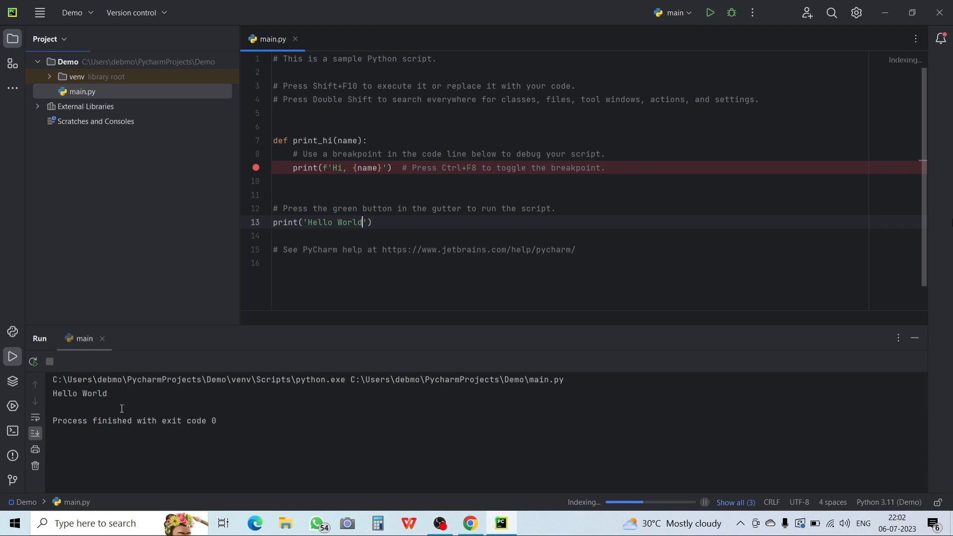
{"action": "left_click_drag", "start_coordinate": [108, 394], "coordinate": [63, 394]}
{"action": "left_click_drag", "start_coordinate": [363, 223], "coordinate": [309, 223]}
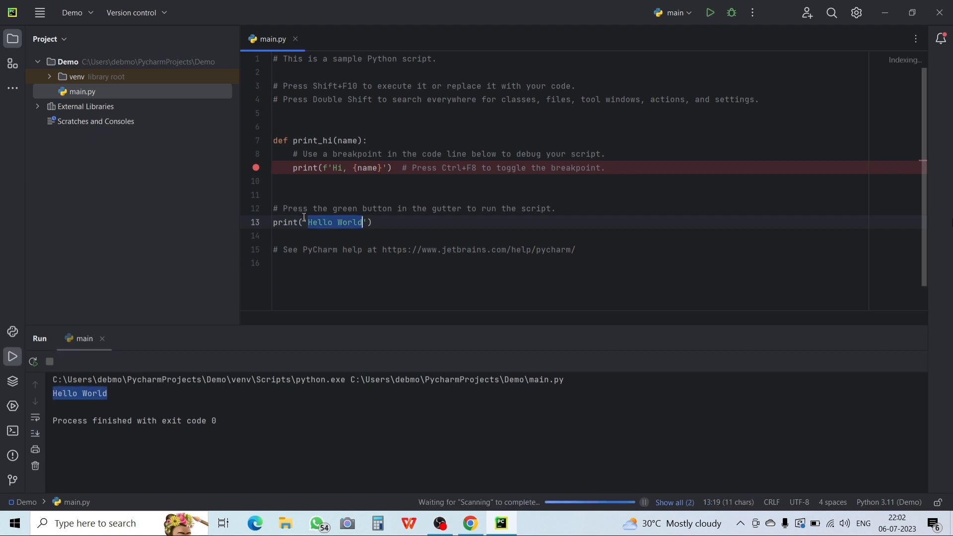
{"action": "left_click", "coordinate": [308, 223]}
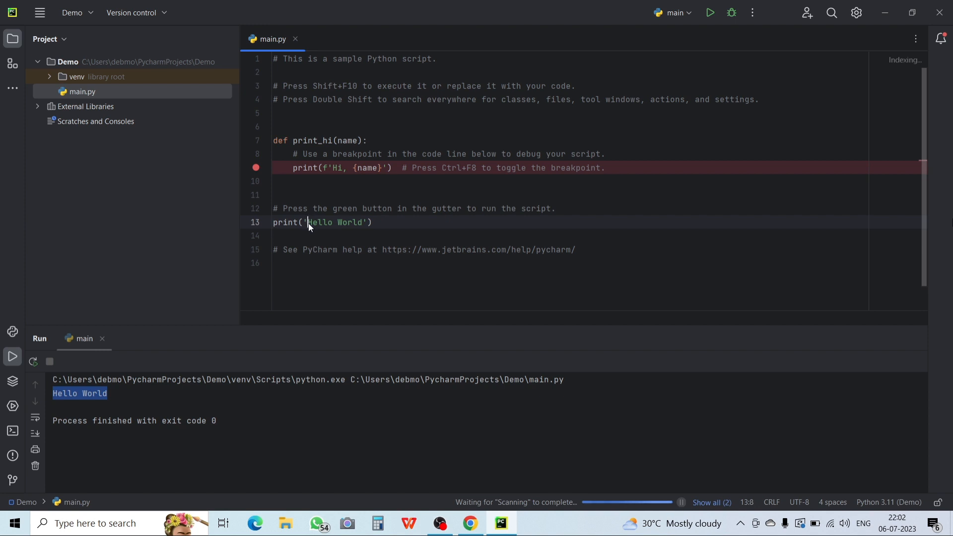
Change the string in the line 13 print statement to 'This is my first Python code'.
{"action": "left_click_drag", "start_coordinate": [309, 224], "coordinate": [365, 223]}
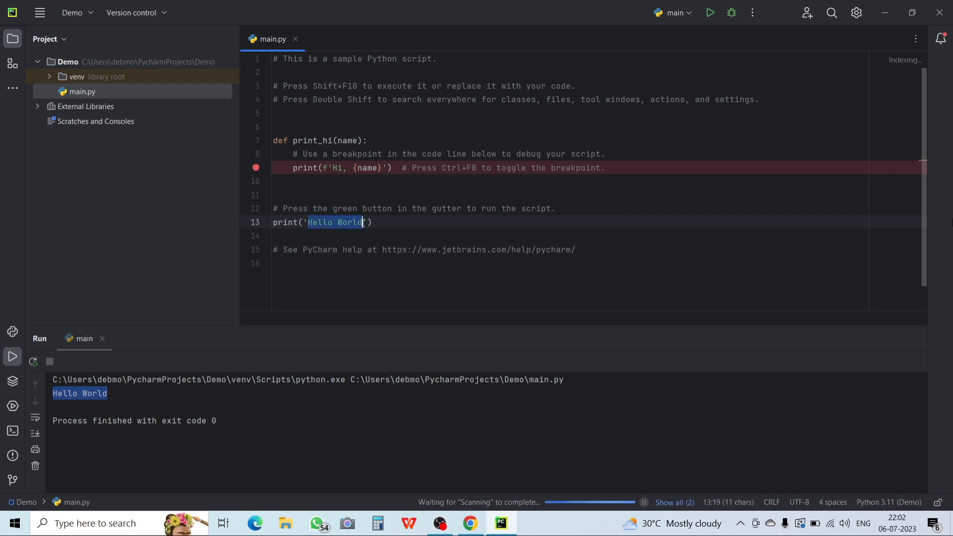
{"action": "type", "text": "Thi"}
{"action": "type", "text": "s is "}
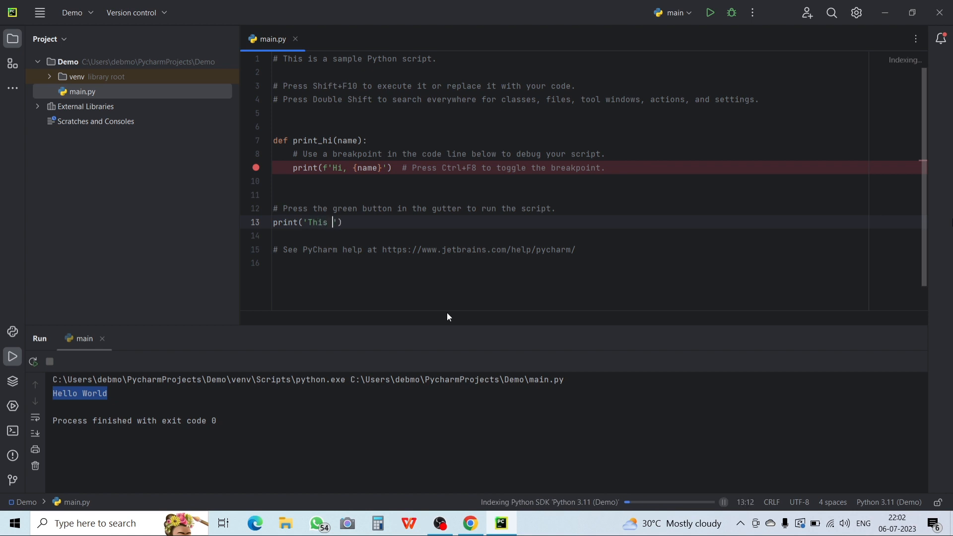
{"action": "type", "text": "my first Python code"}
Run main.py with the edited print statement and check its line in the console output.
{"action": "left_click", "coordinate": [713, 14]}
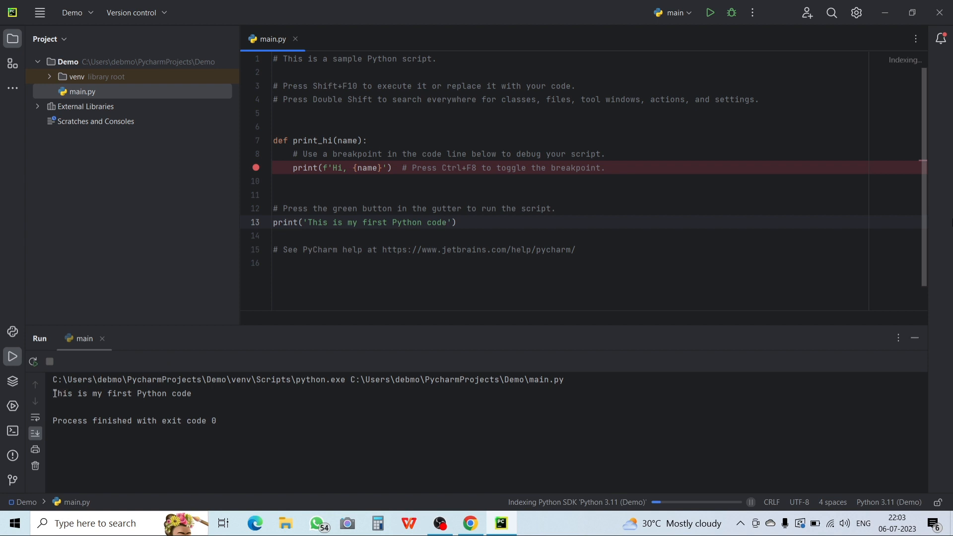
{"action": "left_click_drag", "start_coordinate": [53, 393], "coordinate": [221, 399]}
{"action": "left_click", "coordinate": [222, 400]}
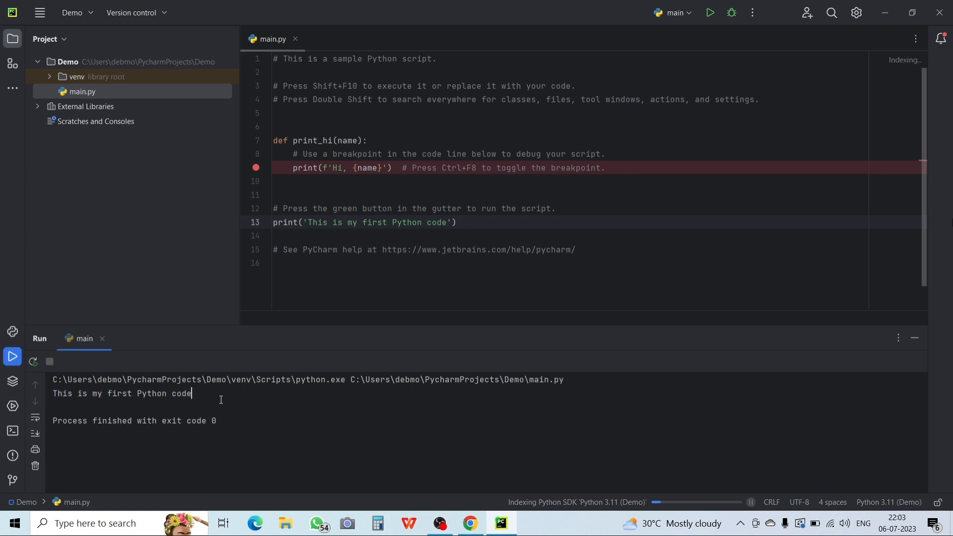